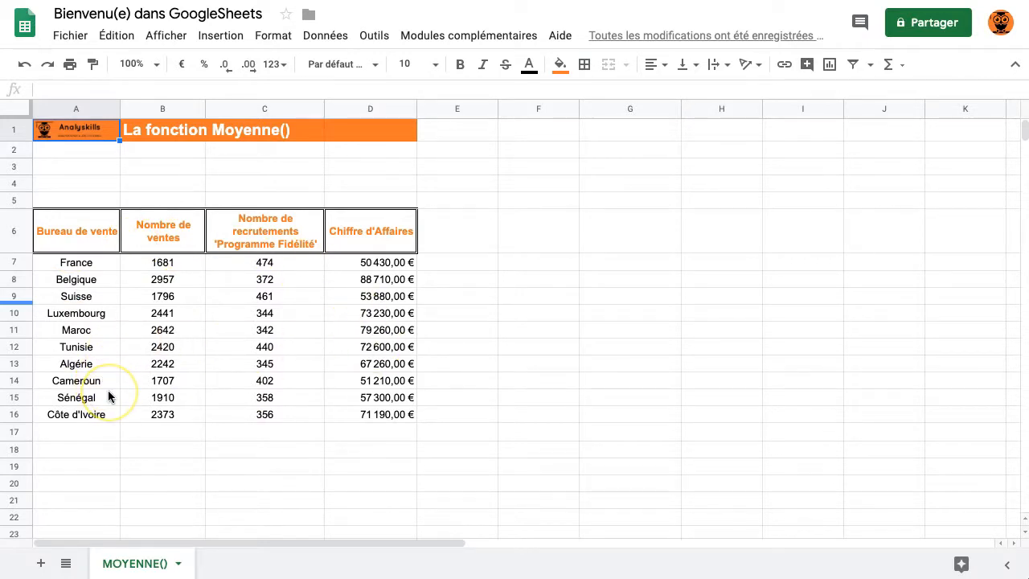
# Label cell F3 "CA Moyen" and enter a formula in G3 that adds cells D7 through D16 one by one.
pyautogui.click(524, 170)
pyautogui.write('CA Moyen')
pyautogui.click(605, 167)
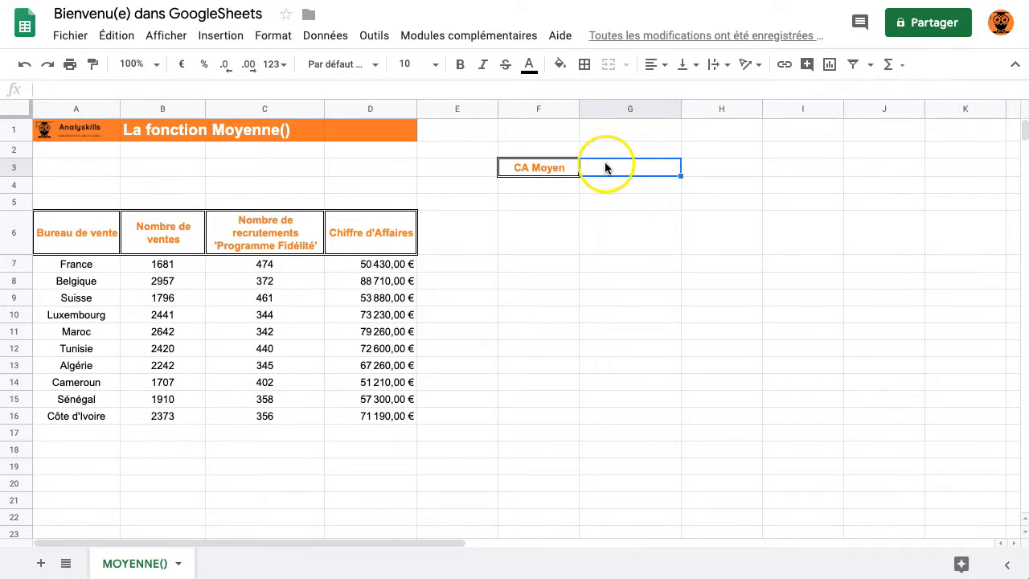
pyautogui.write('=')
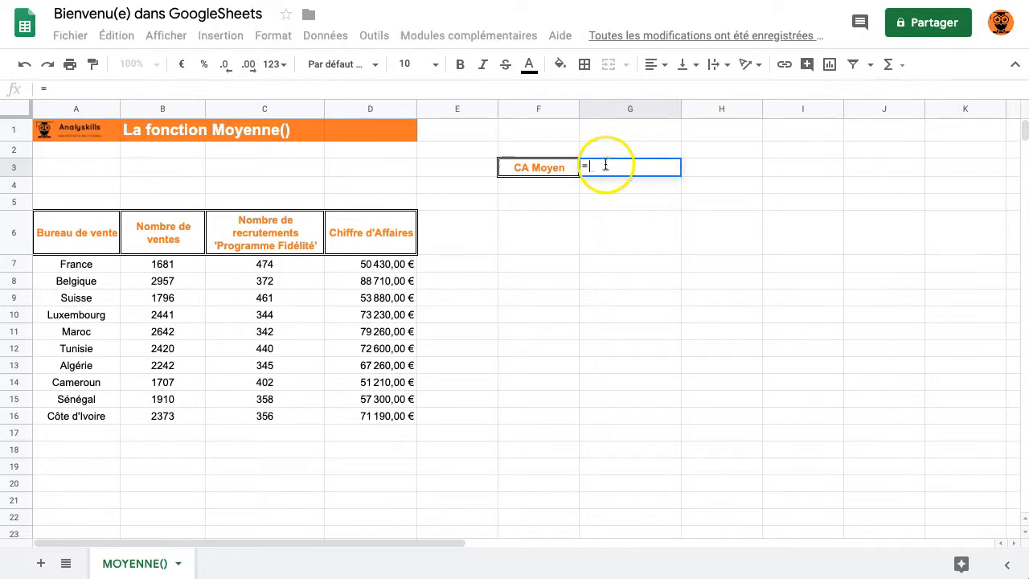
pyautogui.click(379, 261)
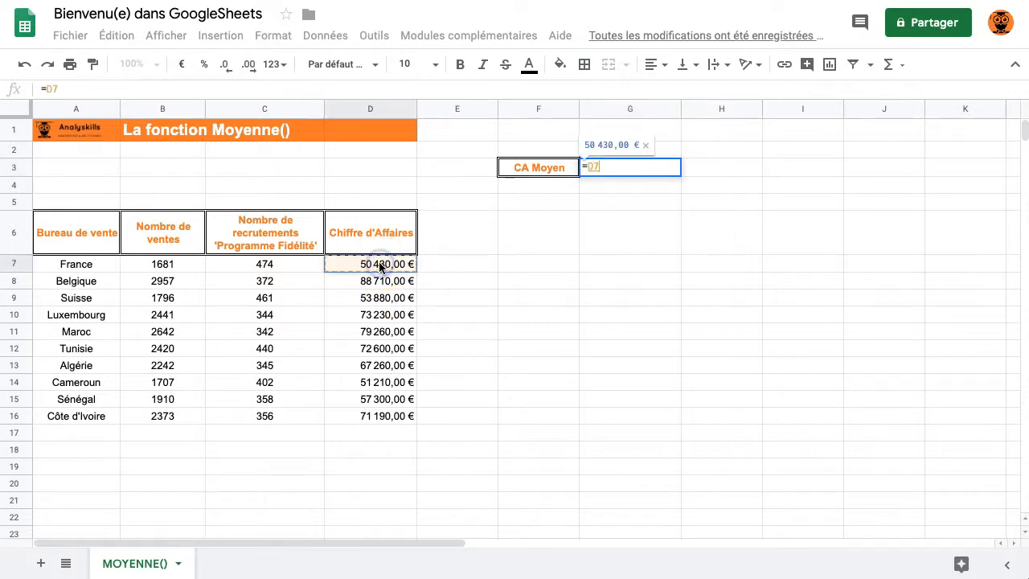
pyautogui.write('+')
pyautogui.click(376, 281)
pyautogui.write('+')
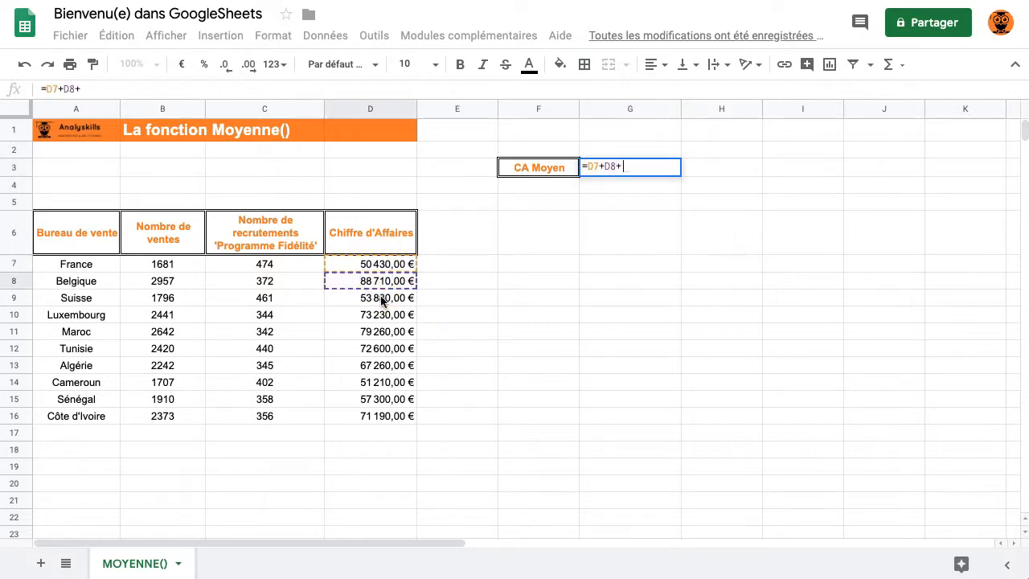
pyautogui.click(374, 298)
pyautogui.write('+')
pyautogui.click(373, 316)
pyautogui.write('+')
pyautogui.click(375, 332)
pyautogui.write('+')
pyautogui.click(392, 350)
pyautogui.write('+')
pyautogui.click(392, 365)
pyautogui.write('+')
pyautogui.click(394, 382)
pyautogui.write('+')
pyautogui.click(398, 398)
pyautogui.write('+')
pyautogui.click(402, 416)
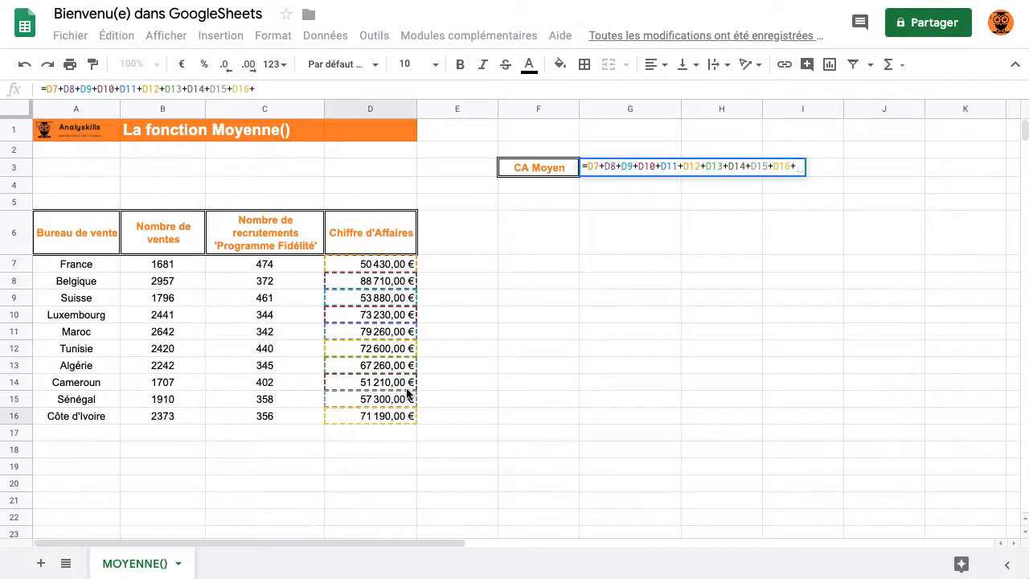
pyautogui.press('BackSpace')
pyautogui.press('Return')
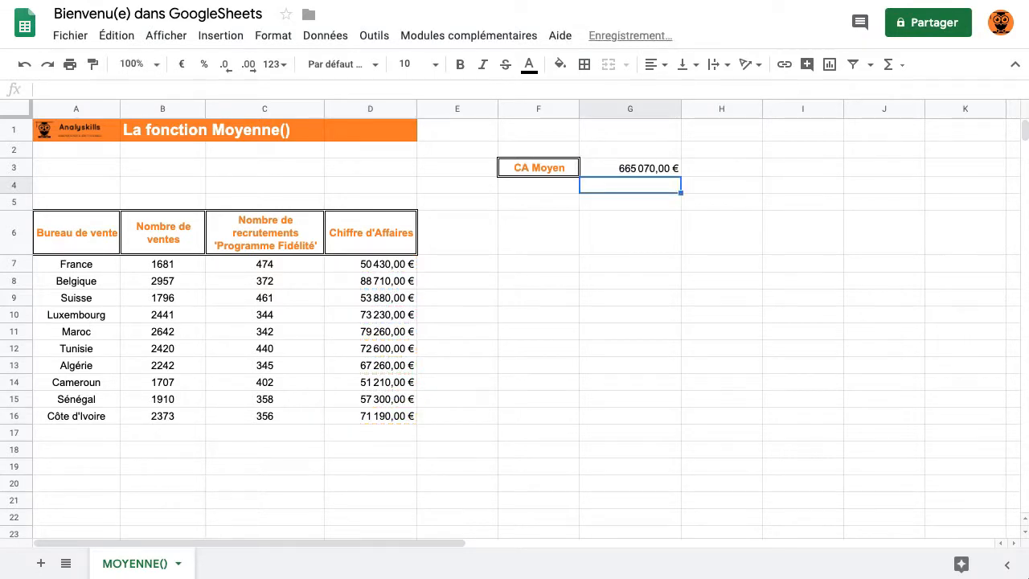
# Check how many values the Chiffre d'Affaires range D7:D16 contains using the selection statistics.
pyautogui.click(631, 517)
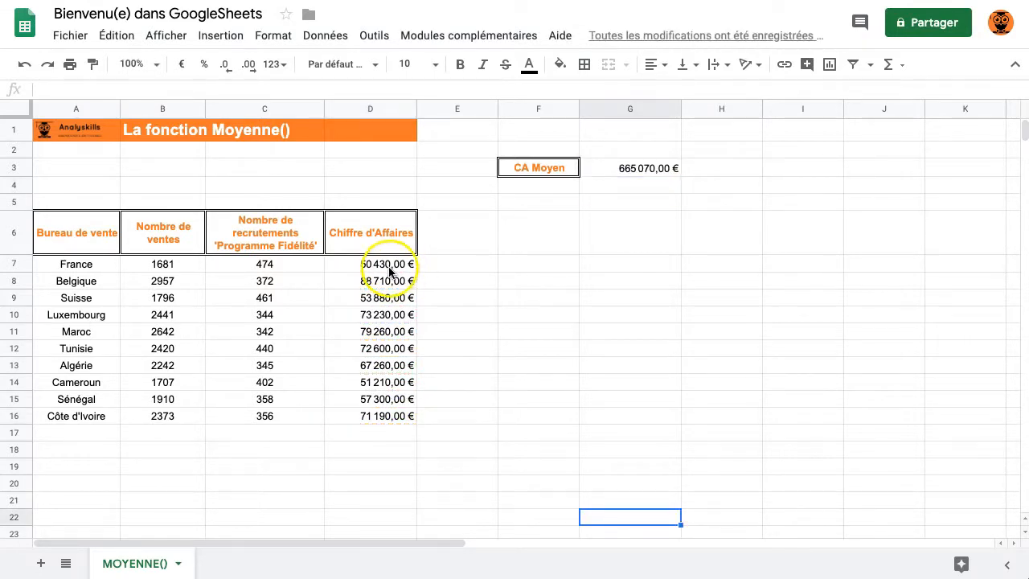
pyautogui.moveTo(390, 268); pyautogui.dragTo(394, 420)
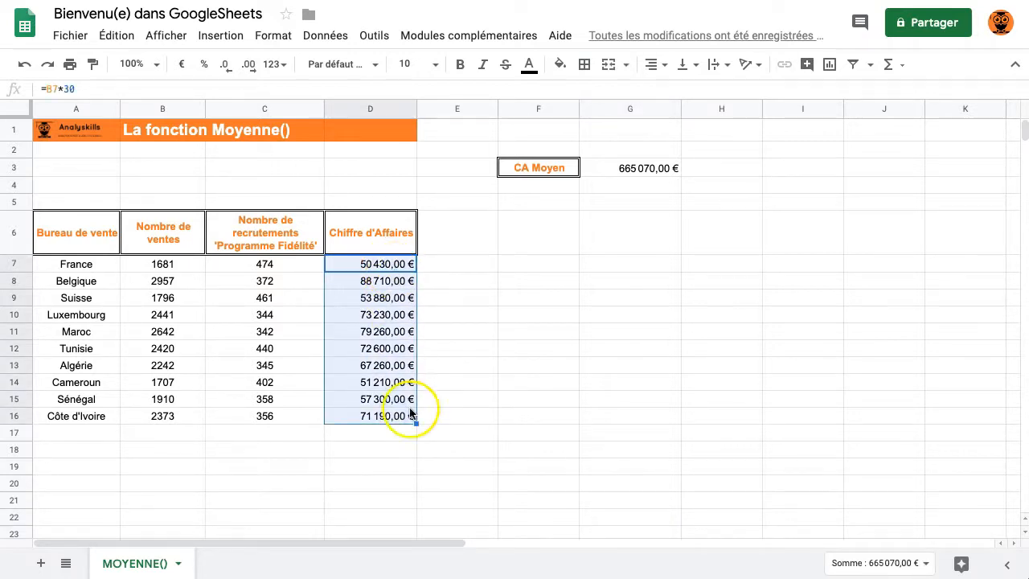
pyautogui.click(925, 564)
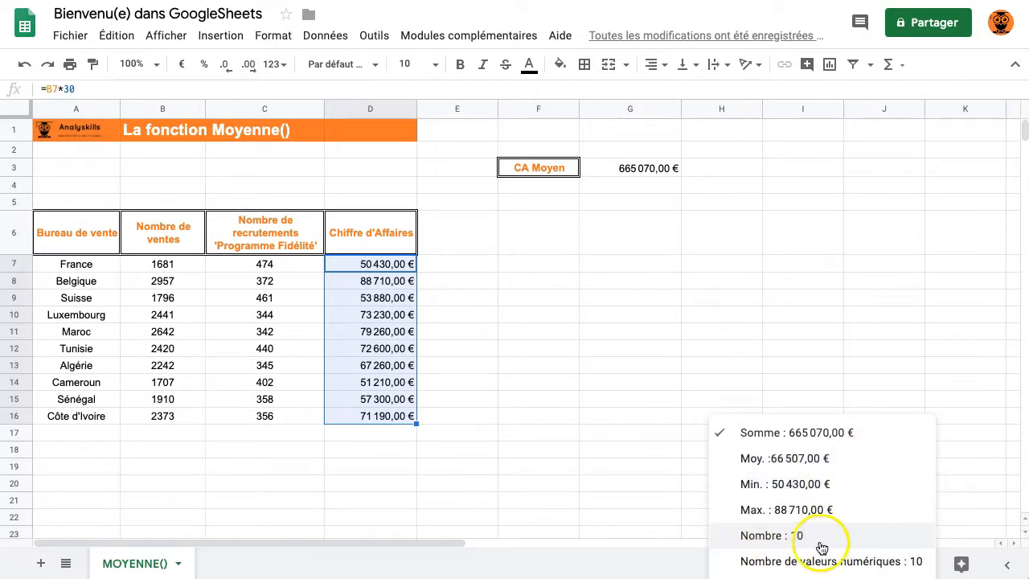
# Enter the divisor 10 in G4 and calculate the average in G5 with the formula =G3/G4.
pyautogui.click(633, 188)
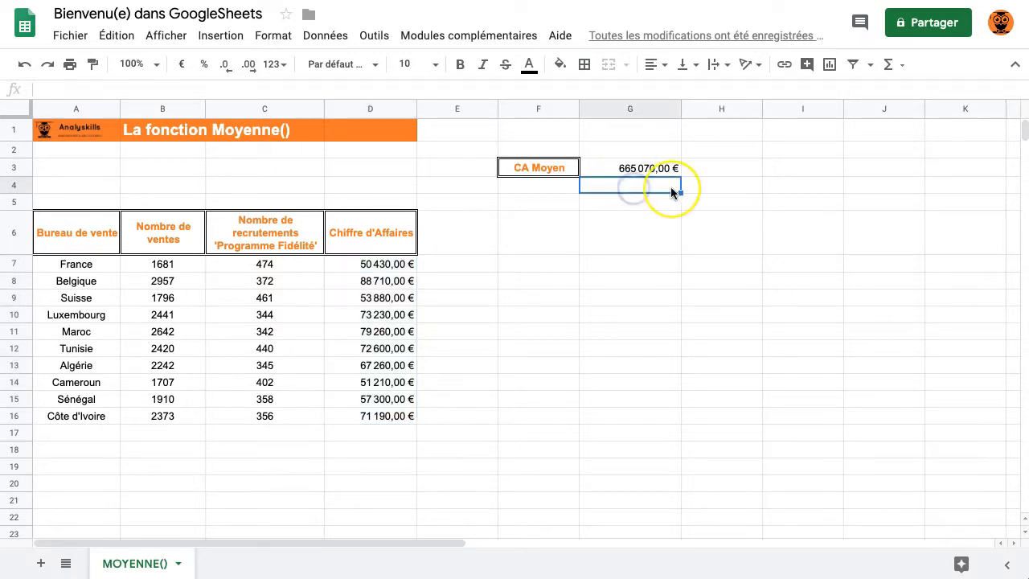
pyautogui.write('10')
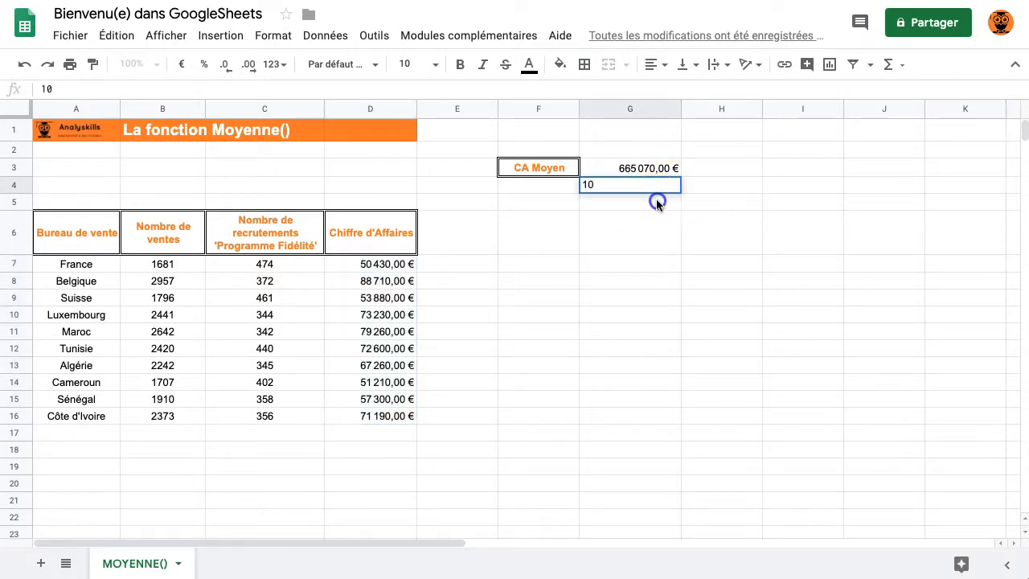
pyautogui.click(657, 204)
pyautogui.write('=')
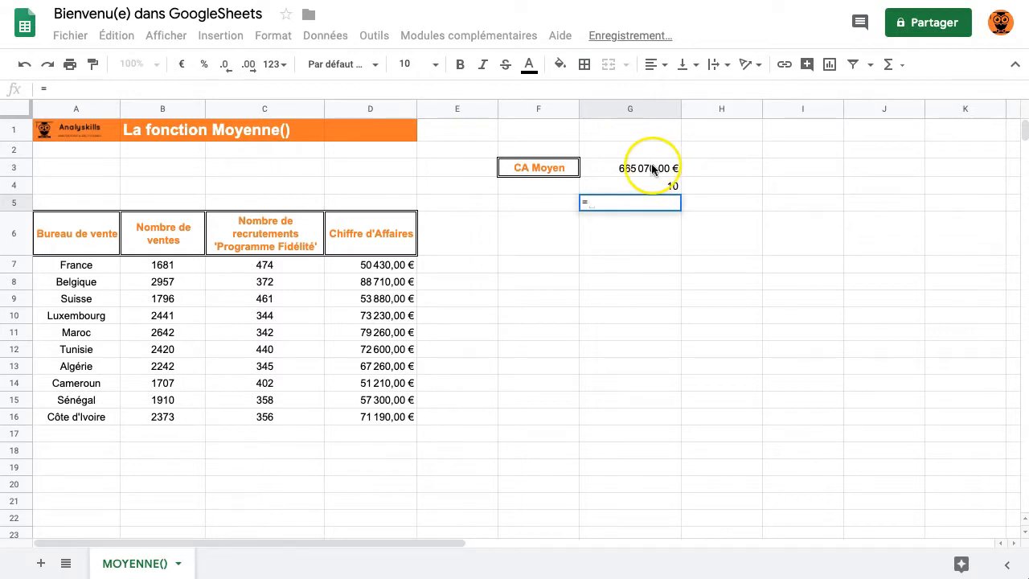
pyautogui.click(652, 169)
pyautogui.write('/')
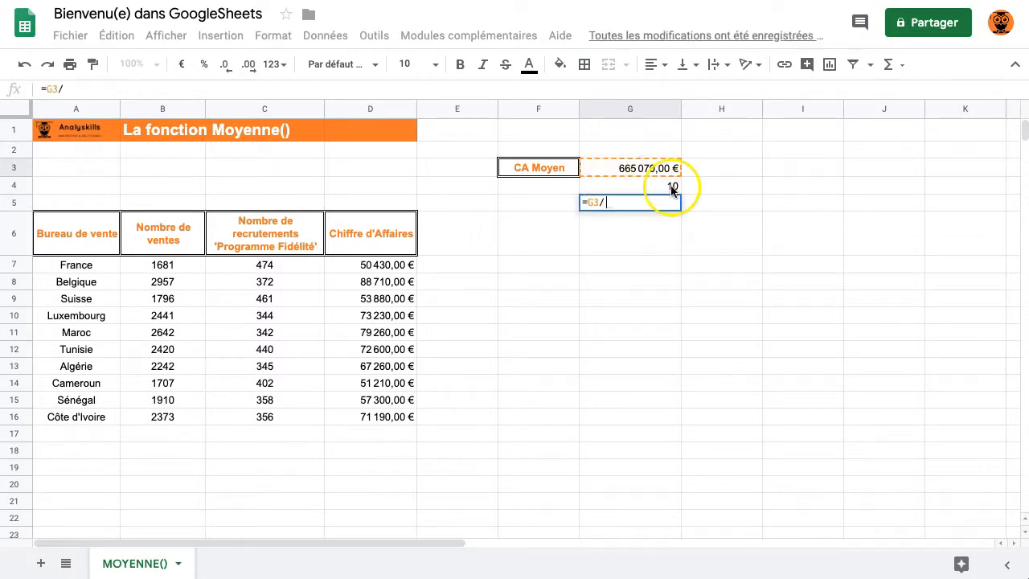
pyautogui.click(672, 187)
pyautogui.press('Return')
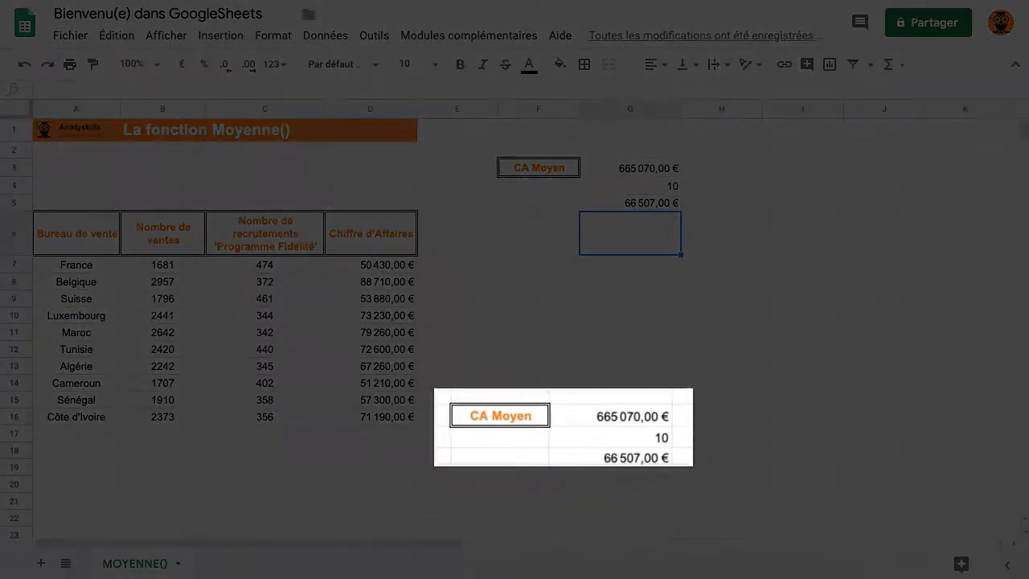
# Add a "Quebec" sales office in row 17 and fill its figures with a copy of Sénégal's values from B15:D15.
pyautogui.click(81, 437)
pyautogui.write('Quebec')
pyautogui.click(163, 417)
pyautogui.moveTo(162, 400); pyautogui.dragTo(378, 401)
pyautogui.hotkey('ctrl', 'c')
pyautogui.click(162, 434)
pyautogui.hotkey('ctrl', 'v')
pyautogui.click(629, 349)
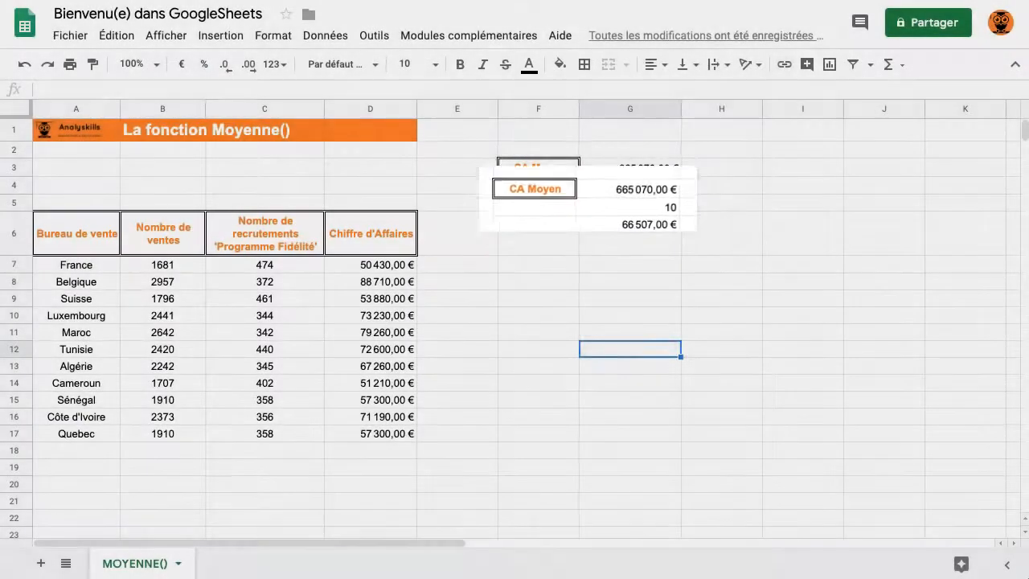
# Add cell D17 to the sum formula in G3 and set the divisor in G4 to 11.
pyautogui.click(629, 168)
pyautogui.click(316, 89)
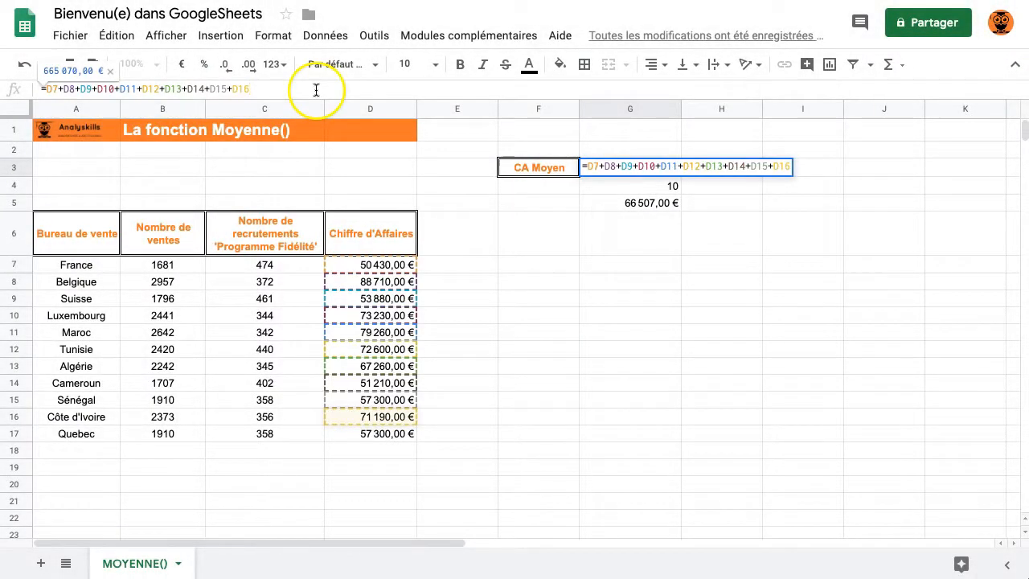
pyautogui.write('+')
pyautogui.click(363, 433)
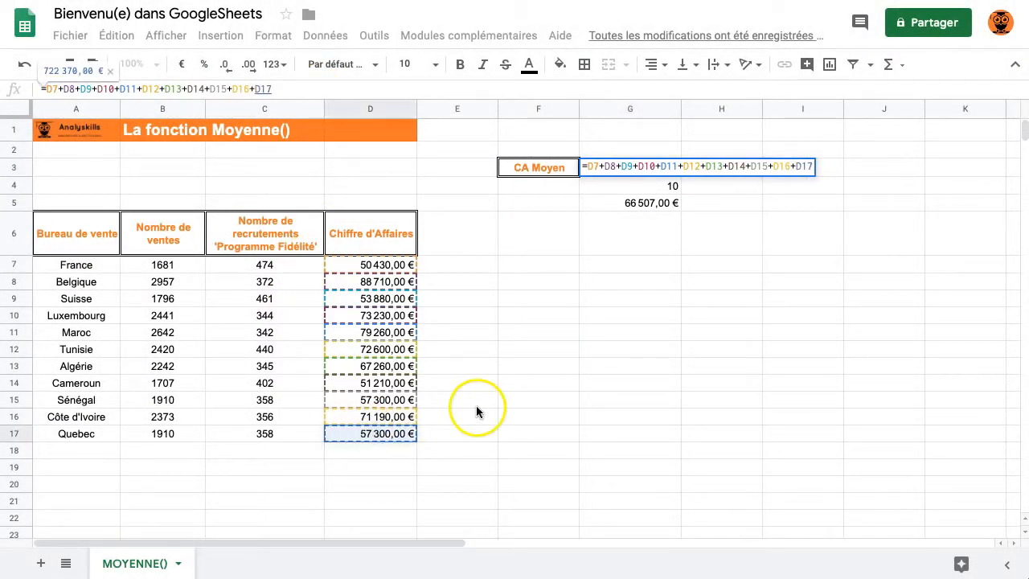
pyautogui.press('Return')
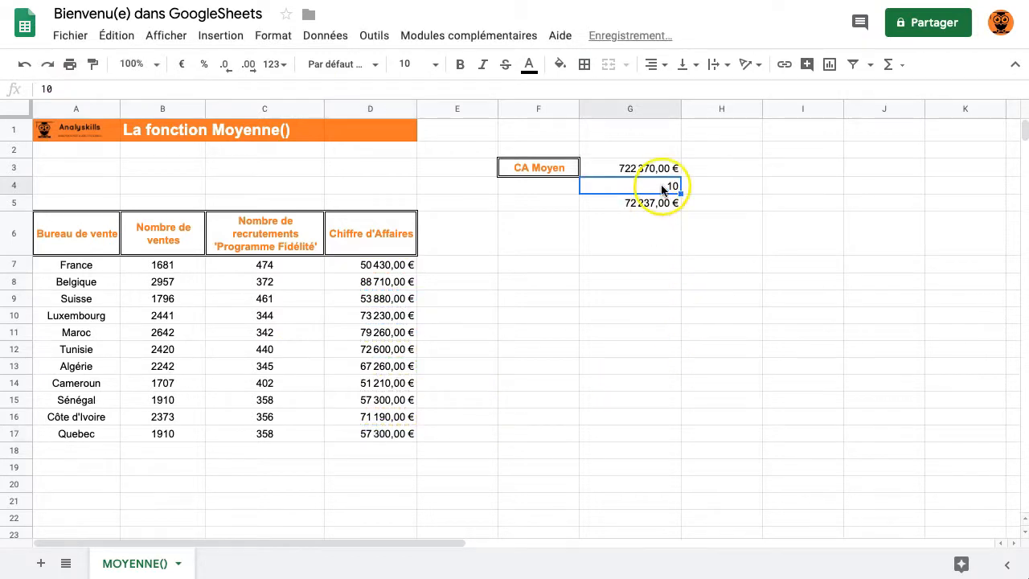
pyautogui.write('11')
pyautogui.click(650, 235)
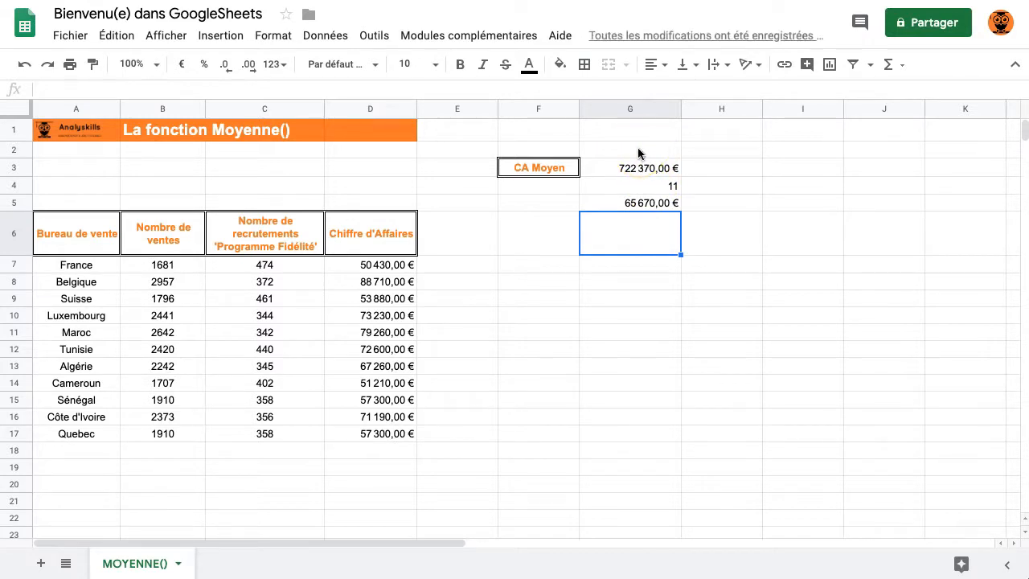
# Enter the heading "MOYENNE()" in cell H2.
pyautogui.click(713, 149)
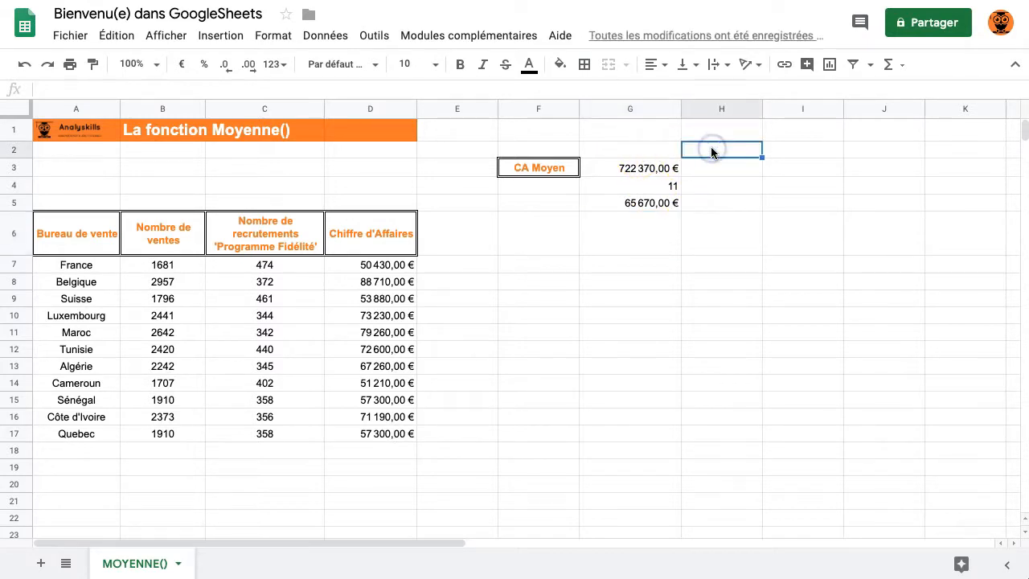
pyautogui.write('MOYE')
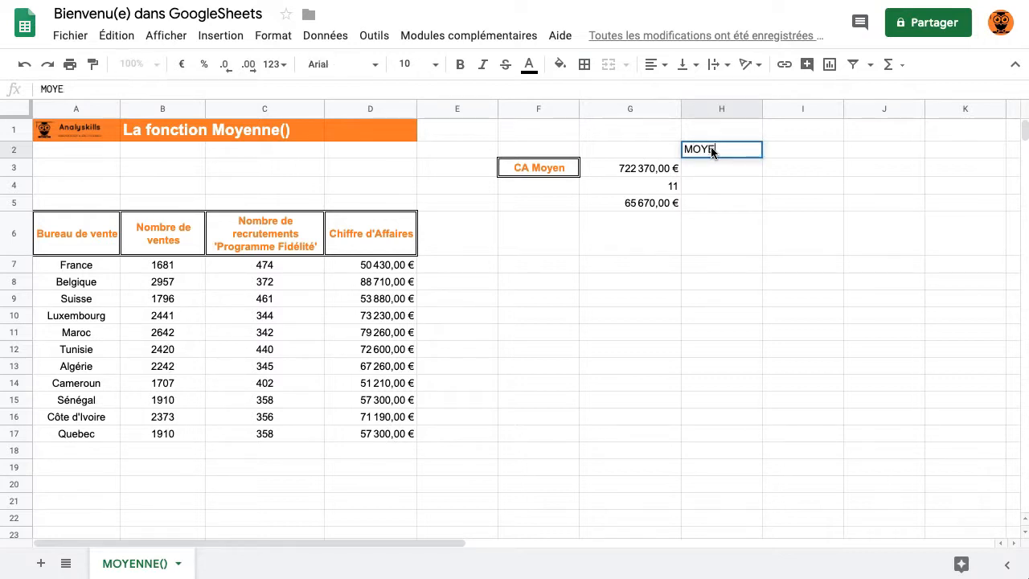
pyautogui.write('NNE()')
pyautogui.press('Return')
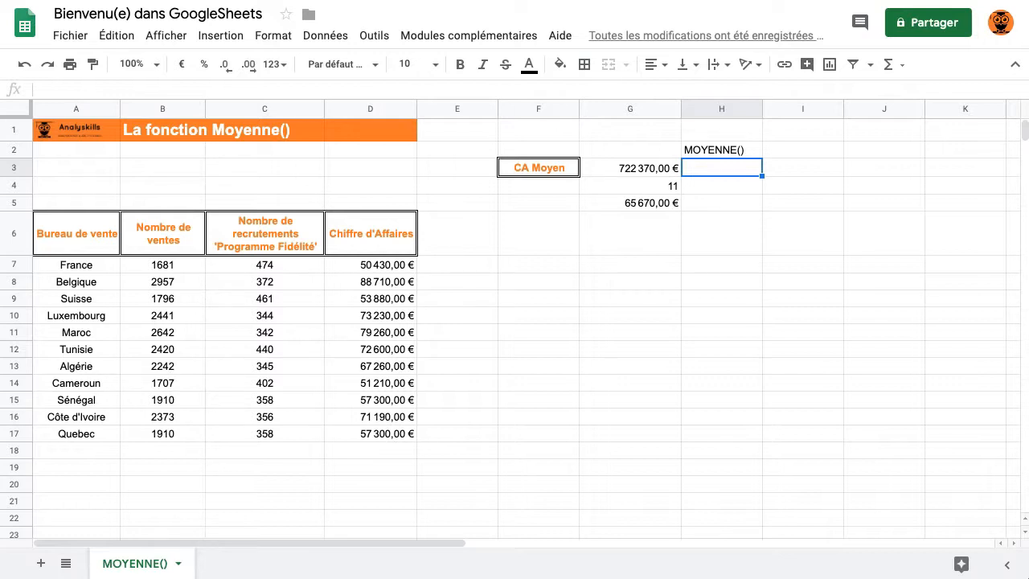
# Begin a =MOYENNE( formula in H3, consulting the function's syntax help and closing it again.
pyautogui.write('=')
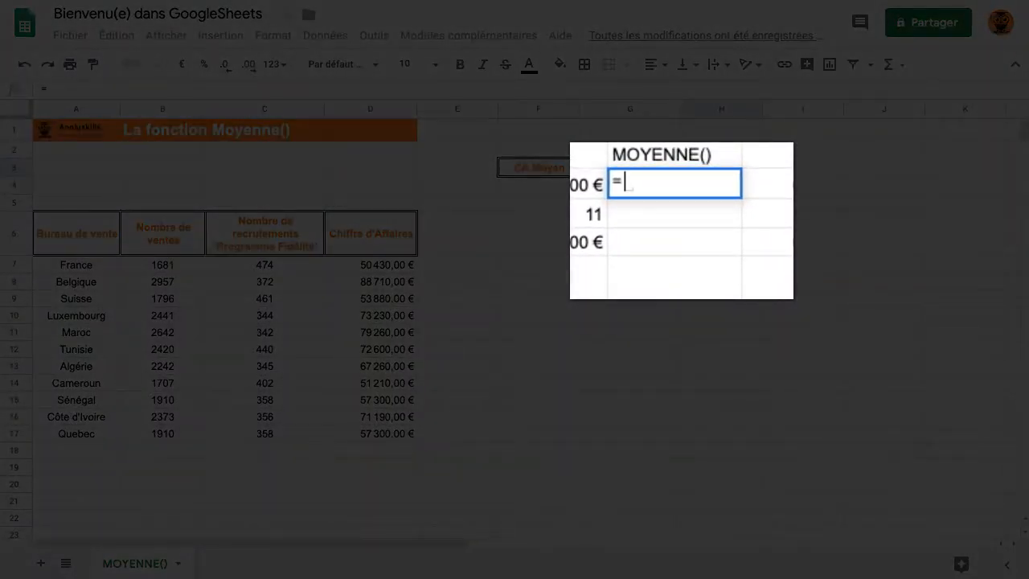
pyautogui.write('moyenne(')
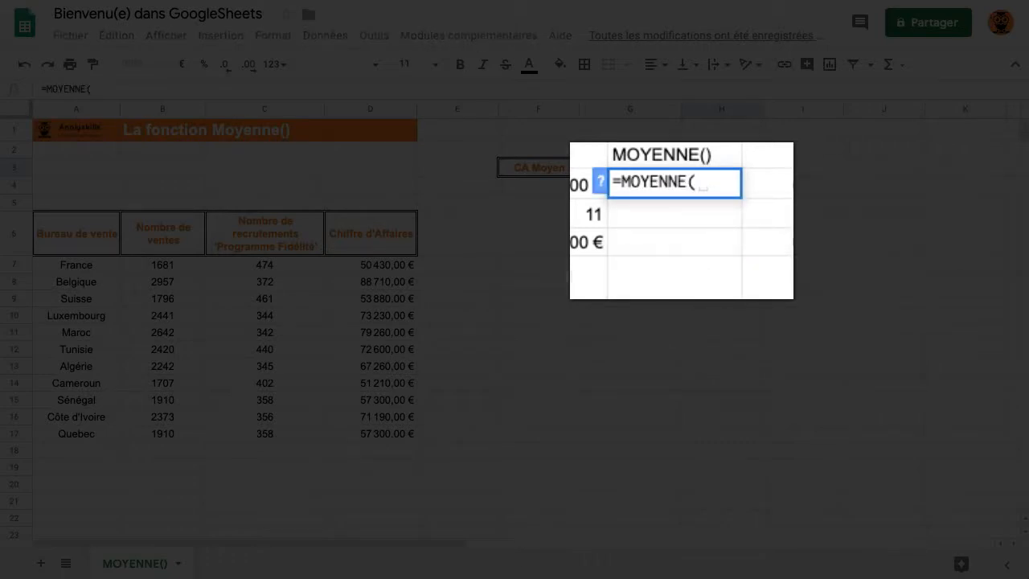
pyautogui.click(599, 184)
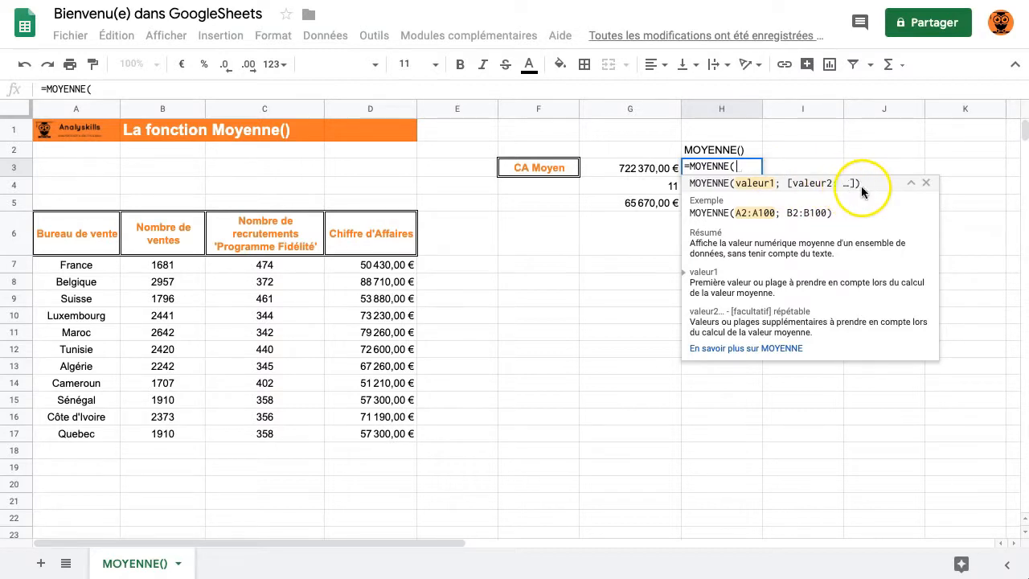
pyautogui.click(926, 184)
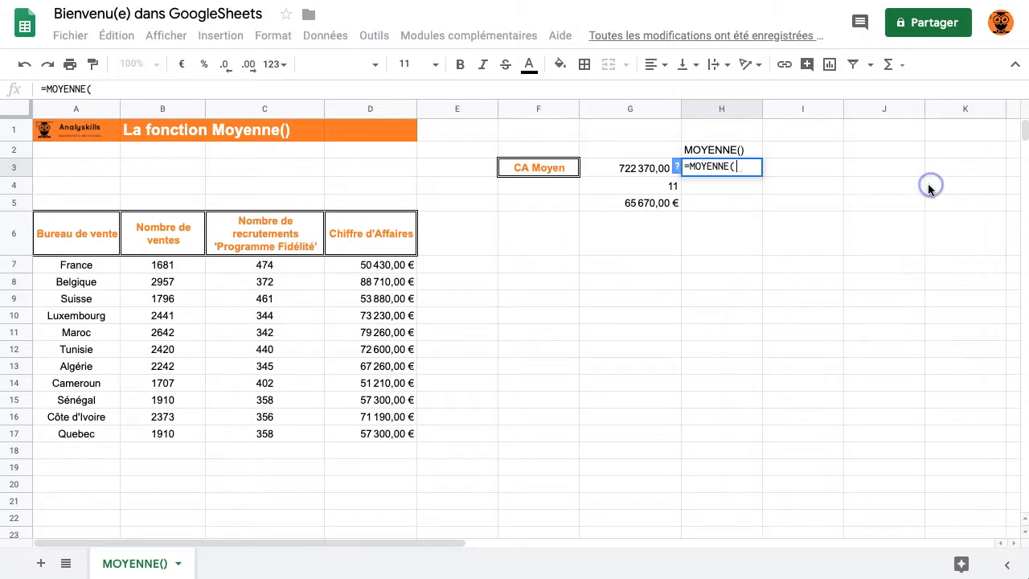
# Complete the MOYENNE formula in H3 with cells D7 through D17 as individual arguments separated by semicolons.
pyautogui.click(377, 265)
pyautogui.write(';')
pyautogui.click(375, 279)
pyautogui.write(';')
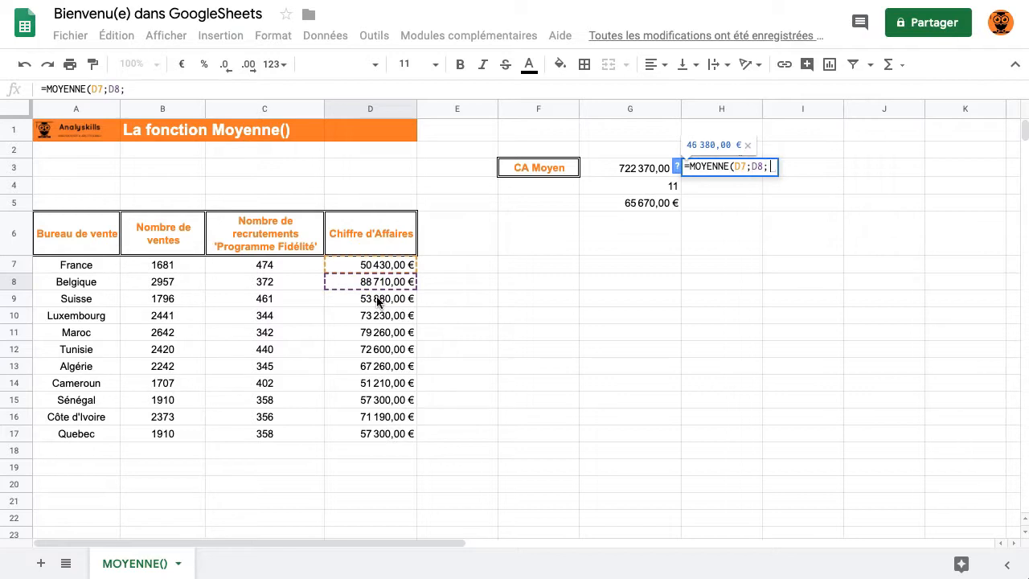
pyautogui.click(378, 299)
pyautogui.write(';')
pyautogui.click(374, 315)
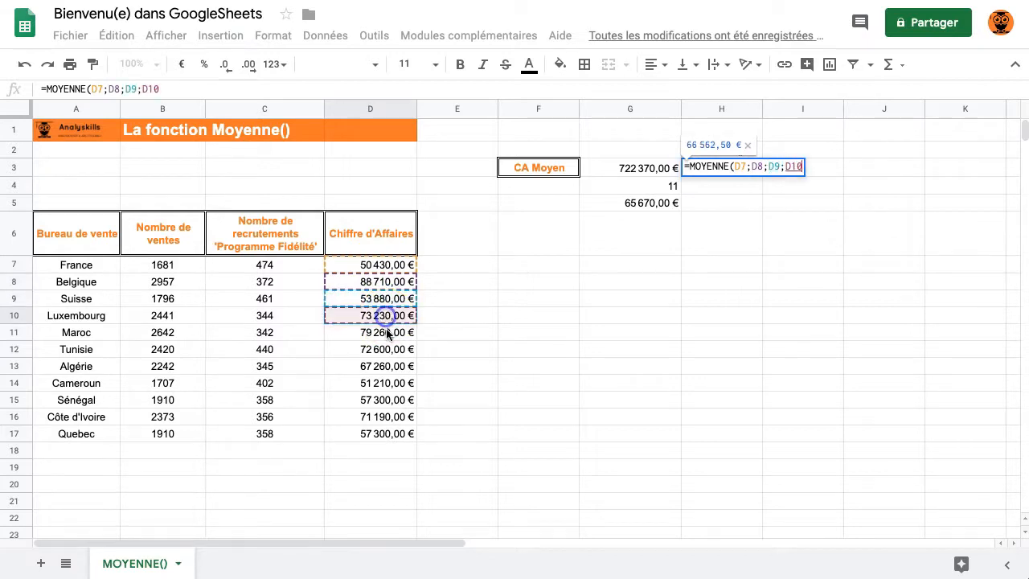
pyautogui.click(373, 435)
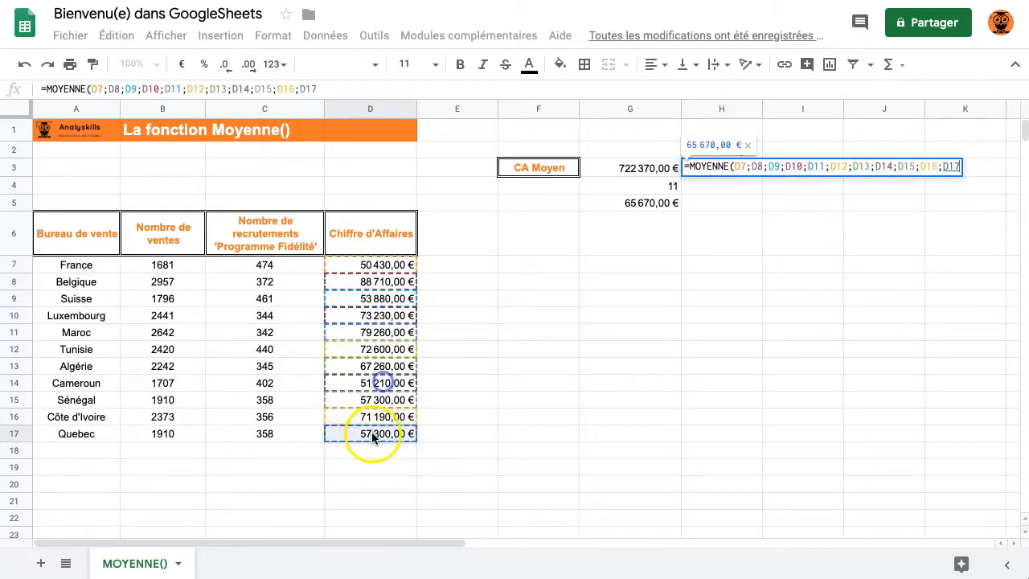
pyautogui.write(')')
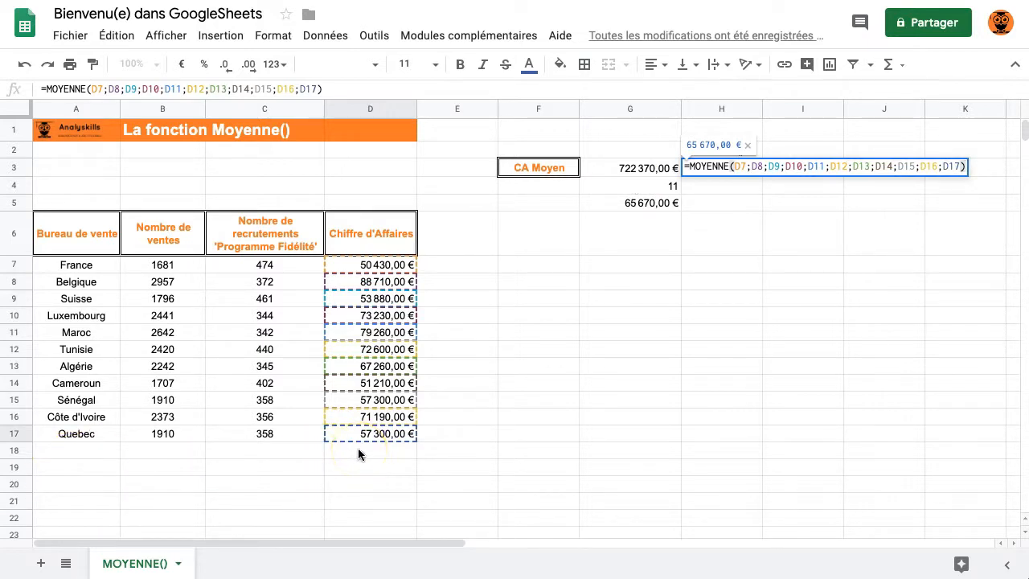
pyautogui.press('Return')
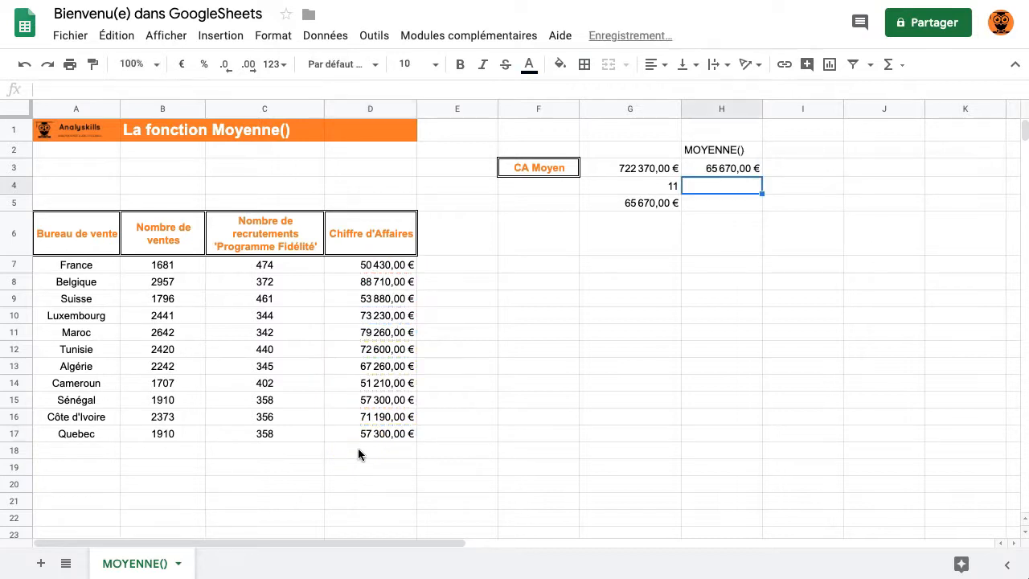
# Replace the individual cell arguments of the MOYENNE formula in H3 with the range D7:D17.
pyautogui.click(752, 171)
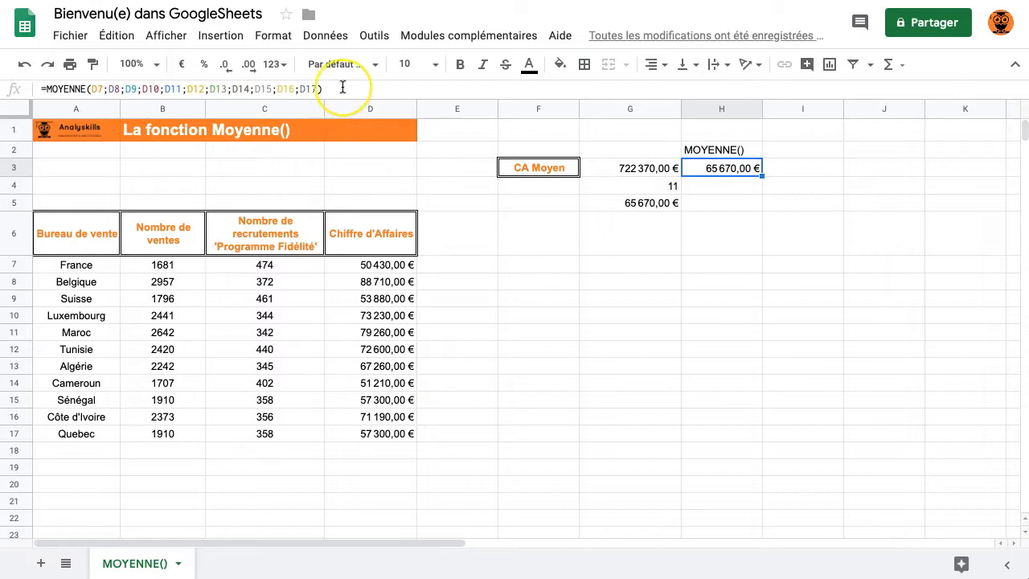
pyautogui.moveTo(342, 88); pyautogui.dragTo(93, 93)
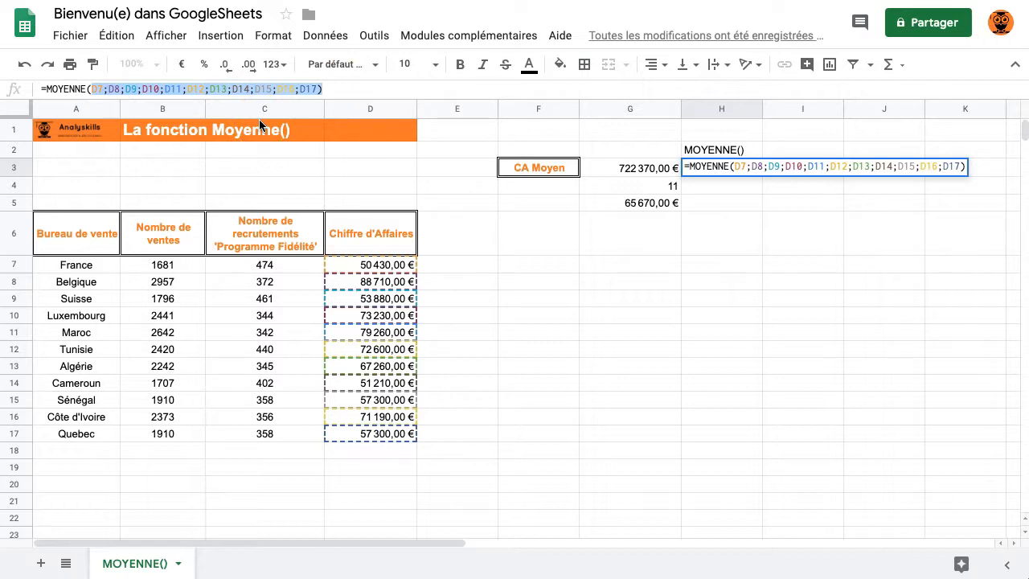
pyautogui.press('BackSpace')
pyautogui.moveTo(391, 268); pyautogui.dragTo(382, 435)
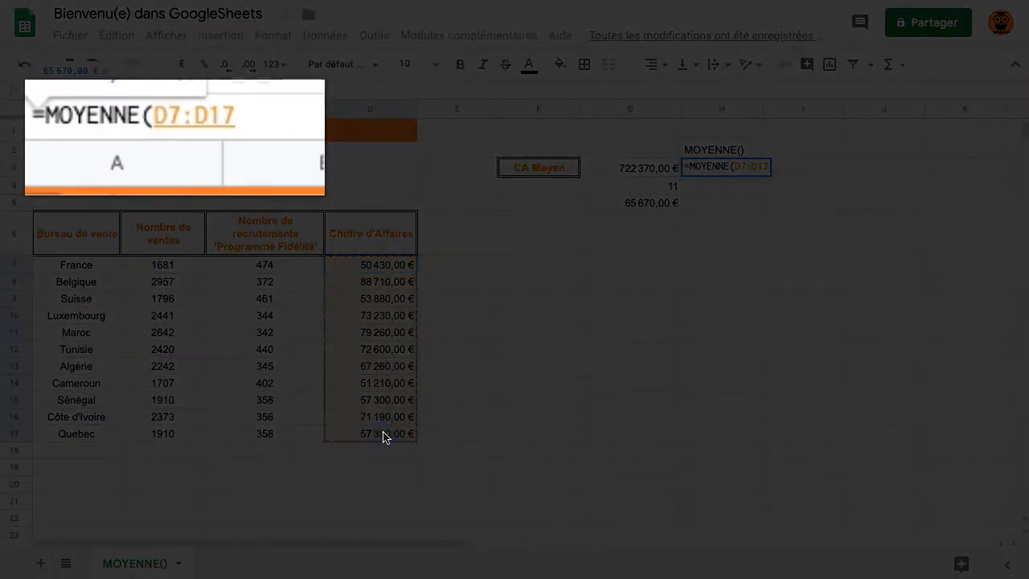
pyautogui.write(')')
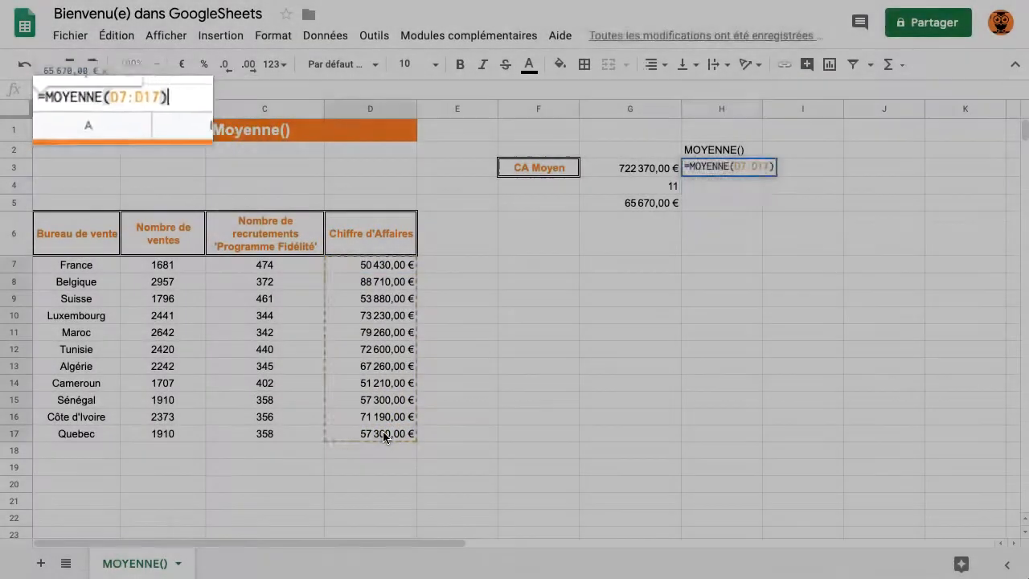
pyautogui.press('Return')
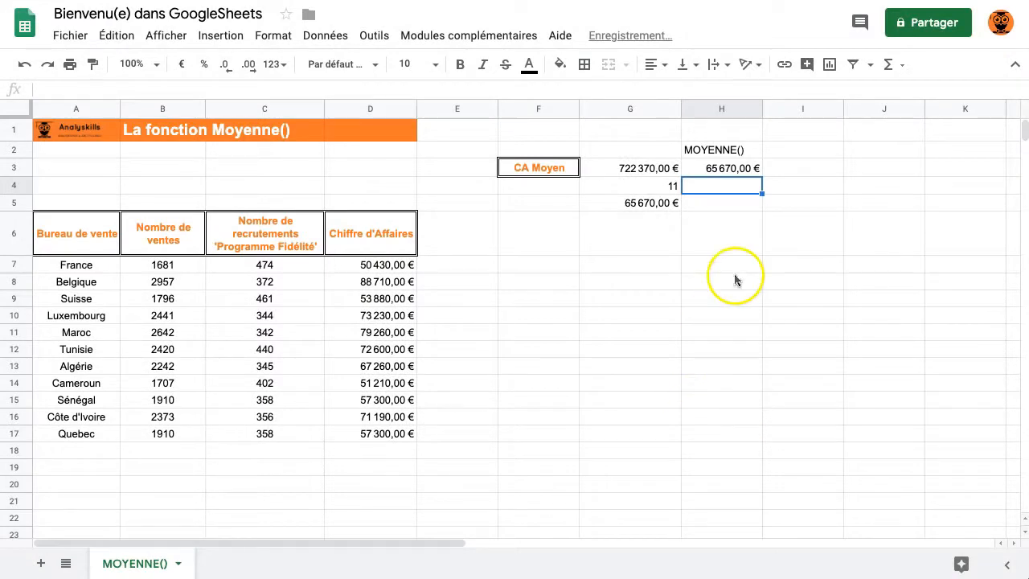
pyautogui.press('Up')
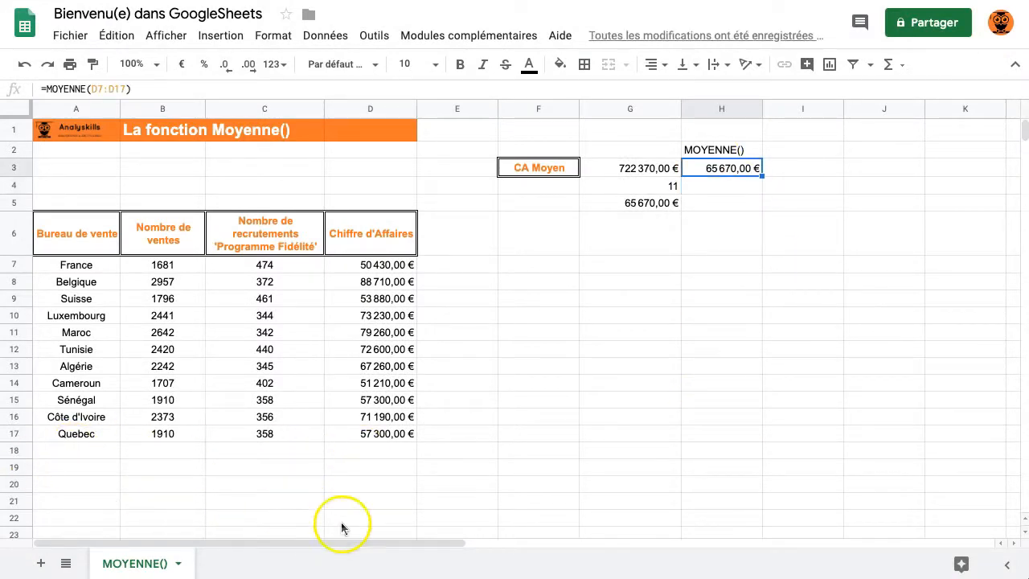
# Copy the Cameroun and Sénégal rows (A14:D15) and paste them below the table starting at A18.
pyautogui.moveTo(84, 389); pyautogui.dragTo(386, 404)
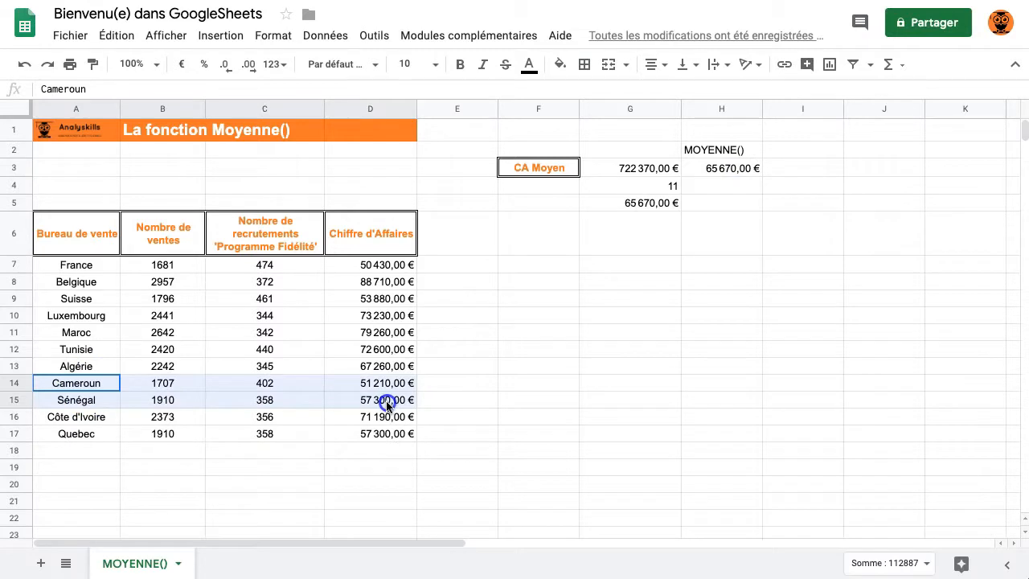
pyautogui.hotkey('ctrl', 'c')
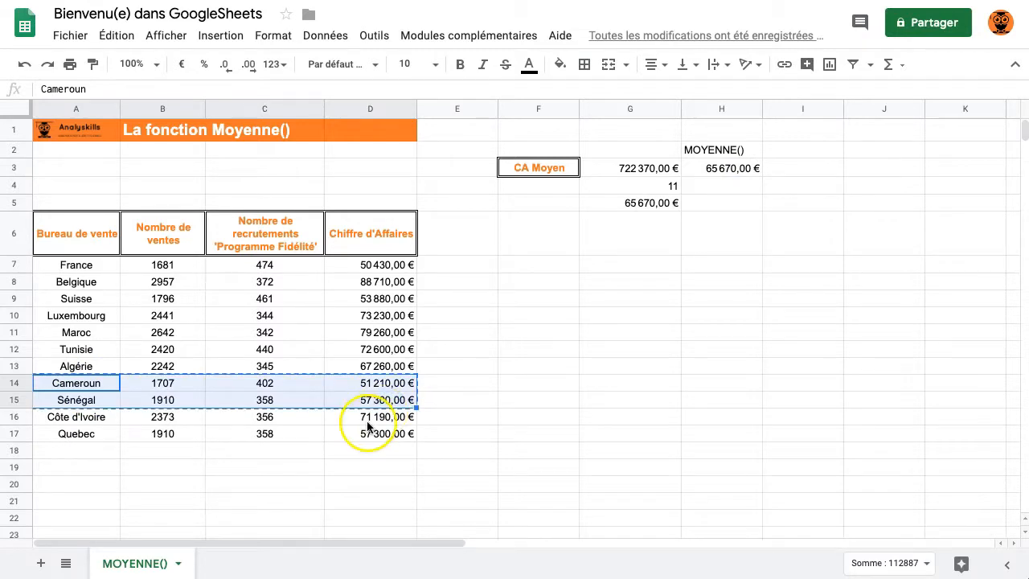
pyautogui.click(92, 457)
pyautogui.hotkey('ctrl', 'v')
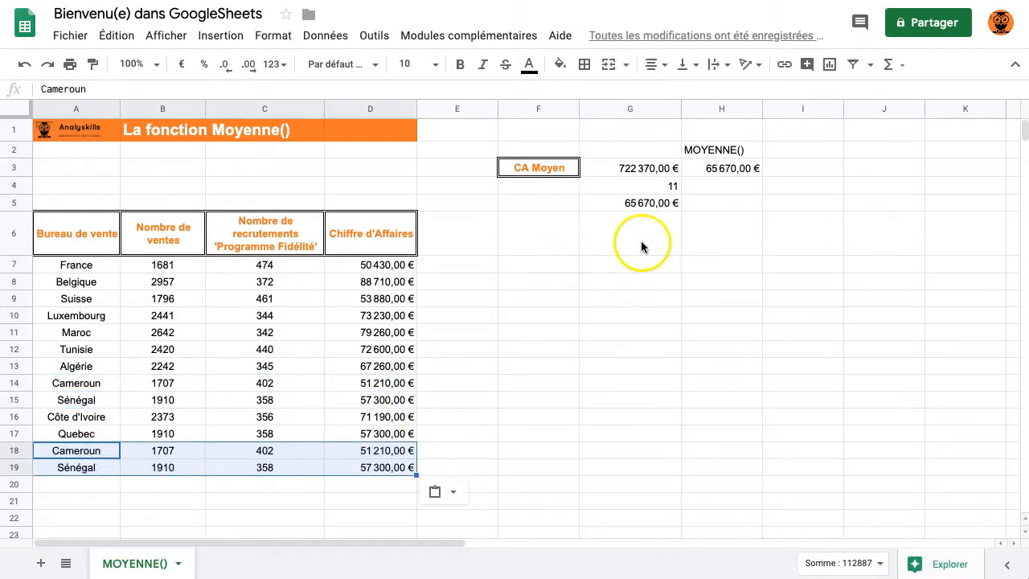
# Change the MOYENNE range in H3 to the open-ended D7:D and check its extent down the column.
pyautogui.click(733, 169)
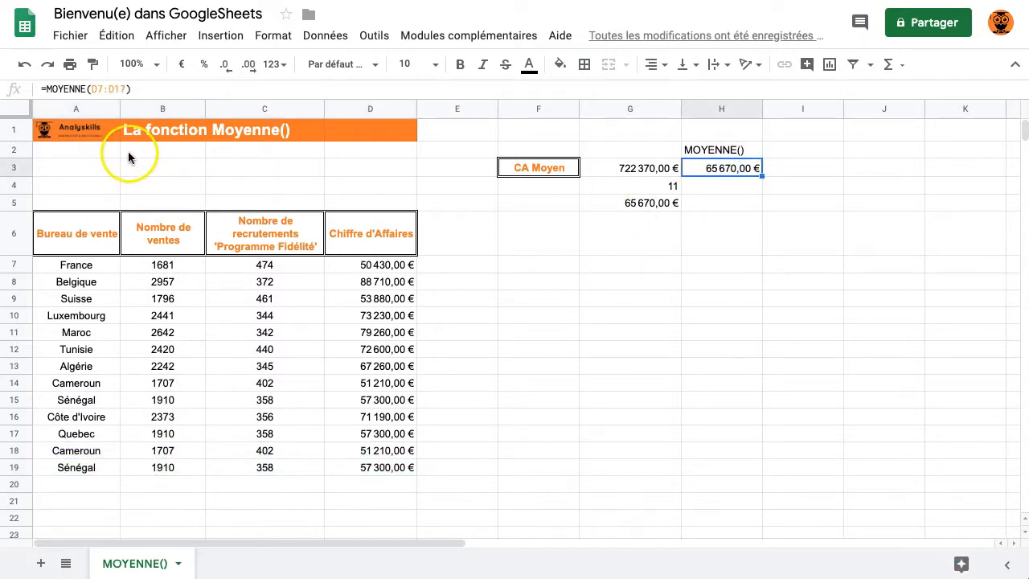
pyautogui.click(127, 90)
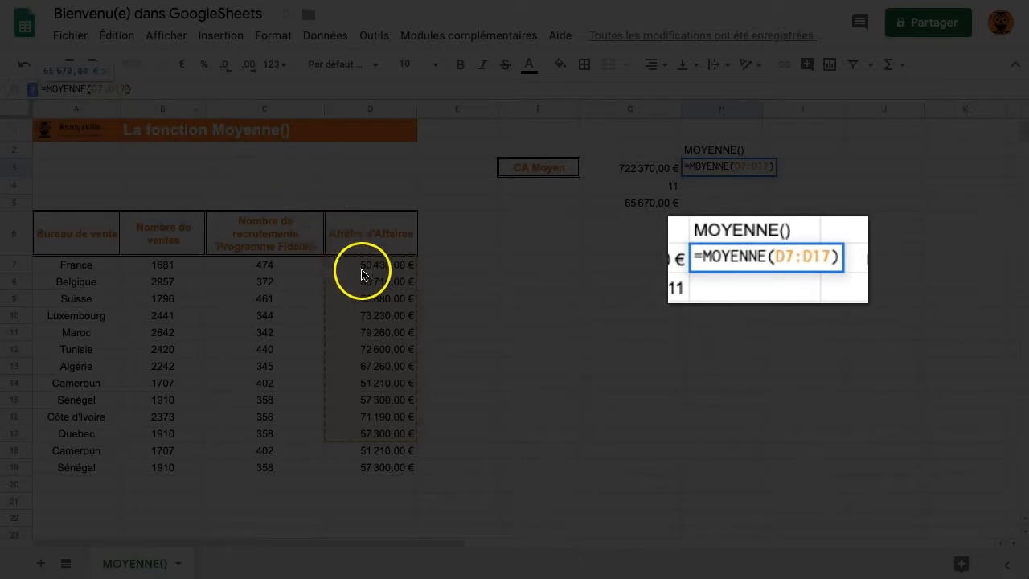
pyautogui.scroll(-5, 367, 267)
pyautogui.scroll(-5, 366, 267)
pyautogui.scroll(9, 367, 267)
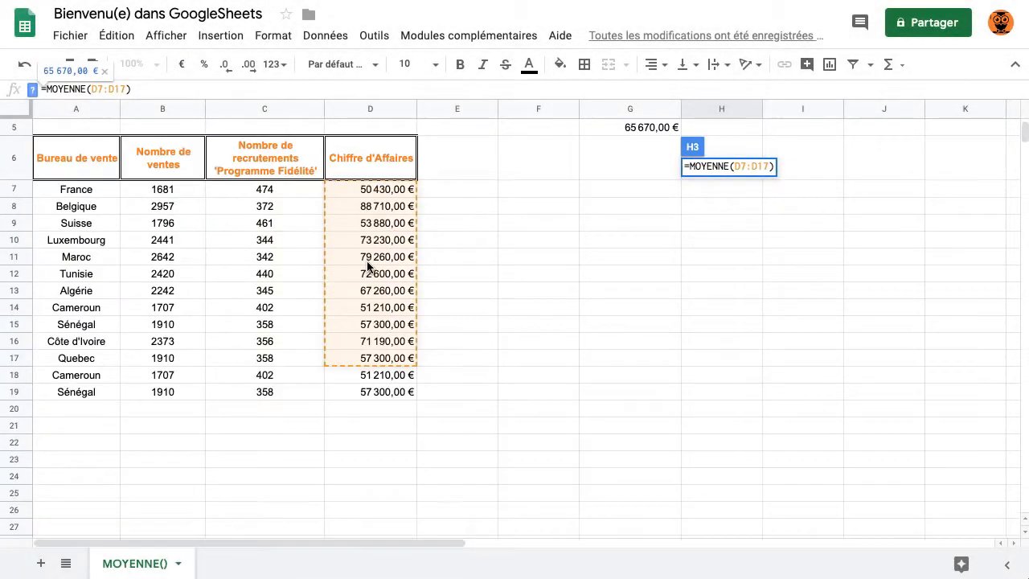
pyautogui.scroll(2, 367, 260)
pyautogui.press('BackSpace')
pyautogui.press('BackSpace')
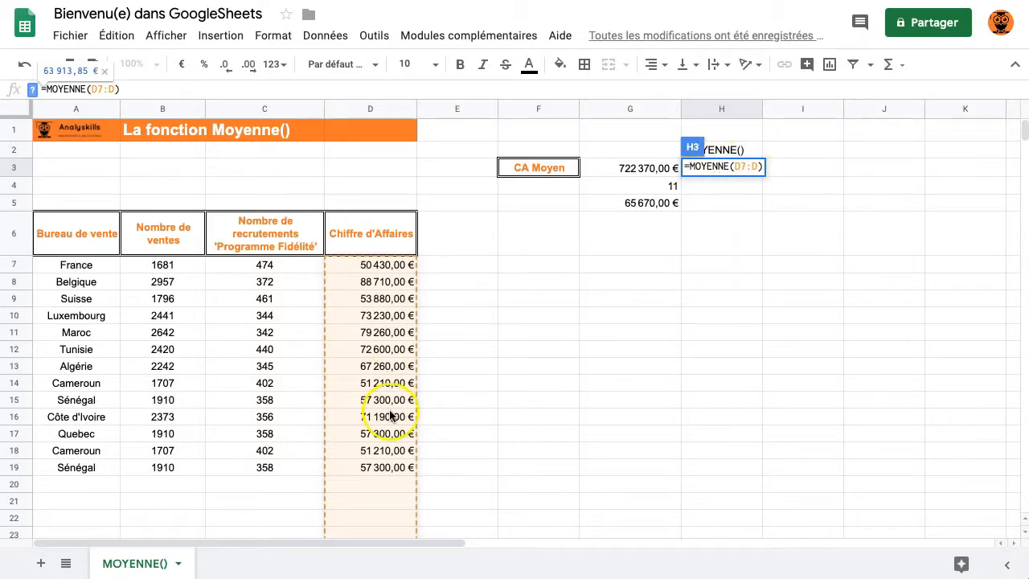
pyautogui.scroll(-8, 406, 406)
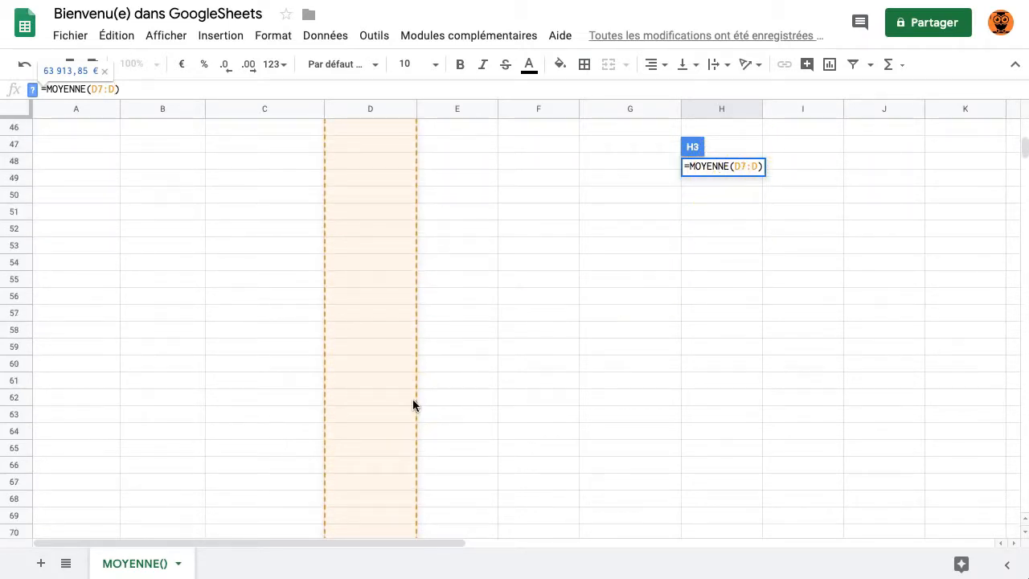
pyautogui.scroll(8, 413, 404)
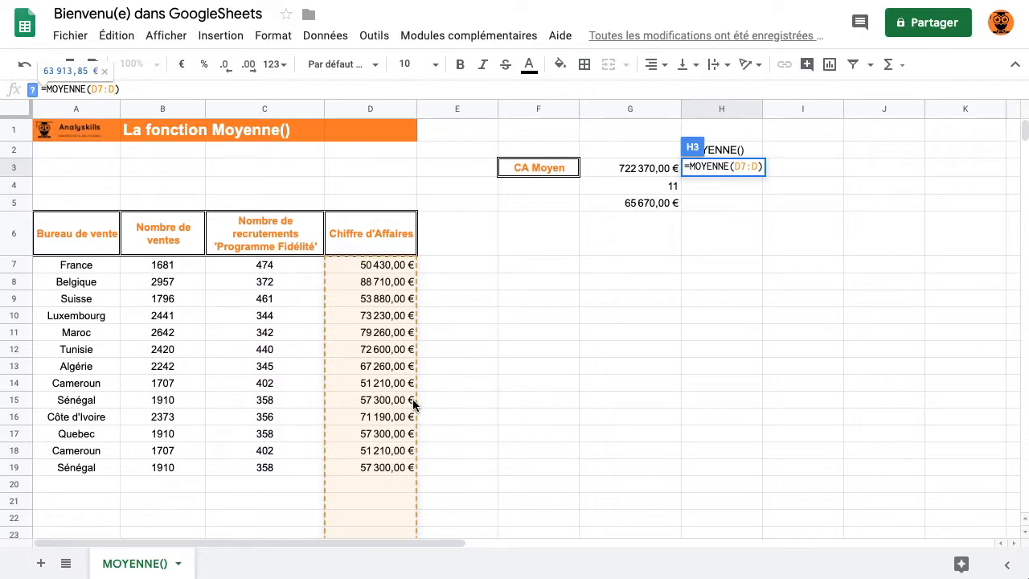
pyautogui.press('Return')
# Copy the Luxembourg through Sénégal rows (A10:D15) and paste them below the table starting at A20.
pyautogui.click(77, 316)
pyautogui.moveTo(76, 394); pyautogui.dragTo(356, 395)
pyautogui.hotkey('ctrl', 'c')
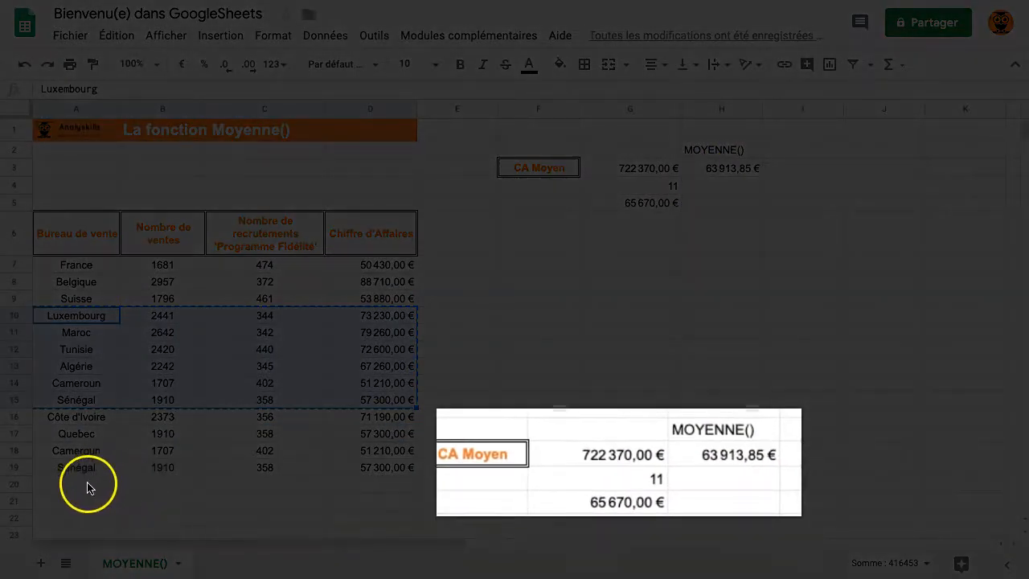
pyautogui.click(88, 485)
pyautogui.hotkey('ctrl', 'v')
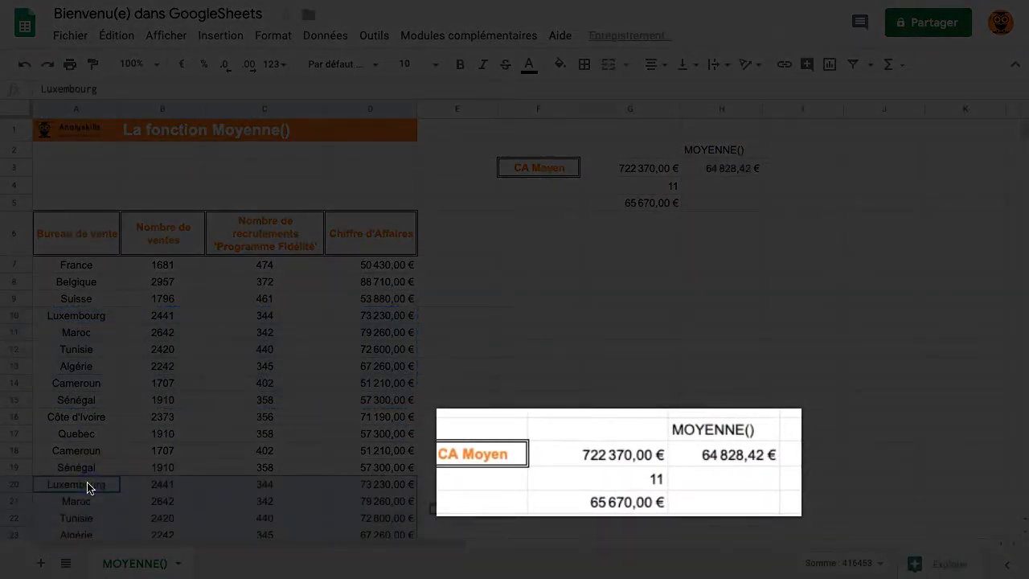